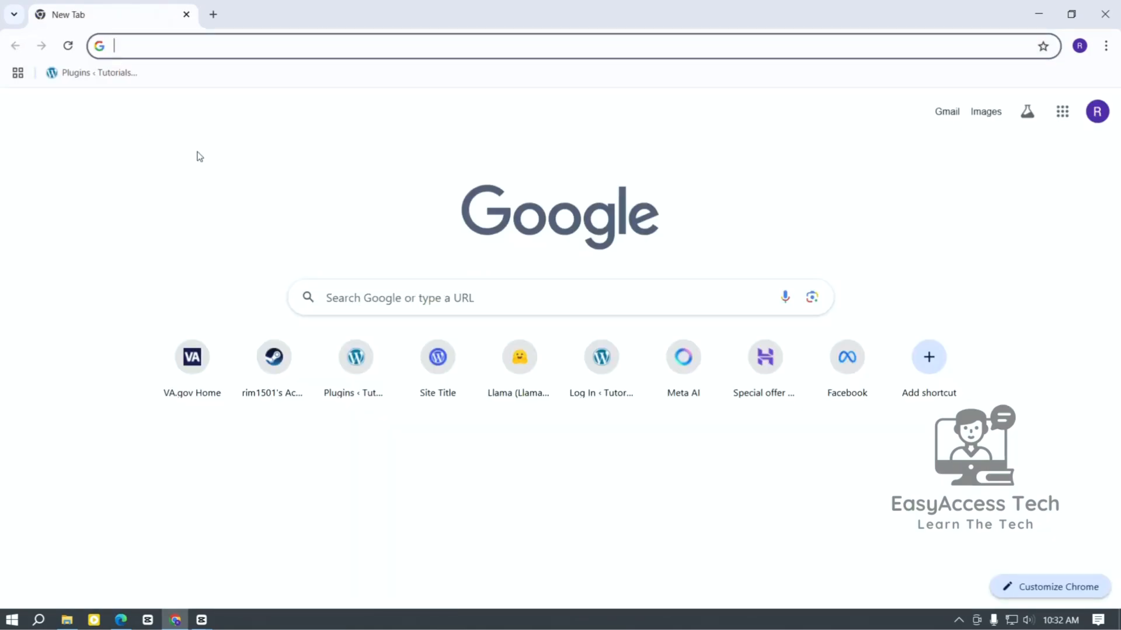
Search the web for audacity, open the official Audacity site and download Audacity 3.7.3
click(171, 49)
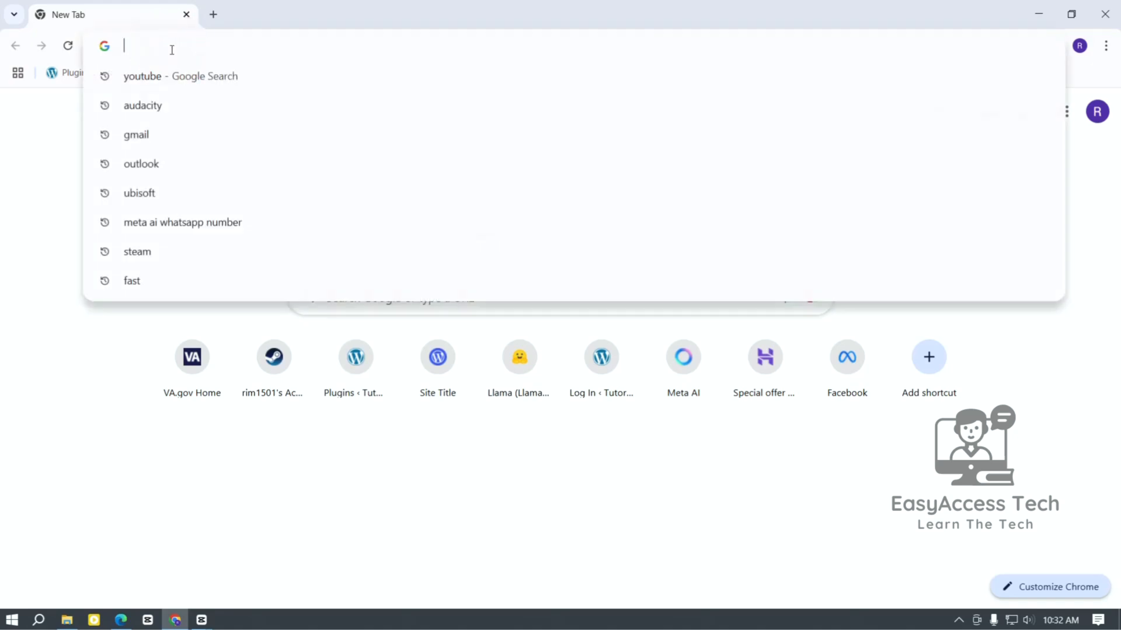
text(a)
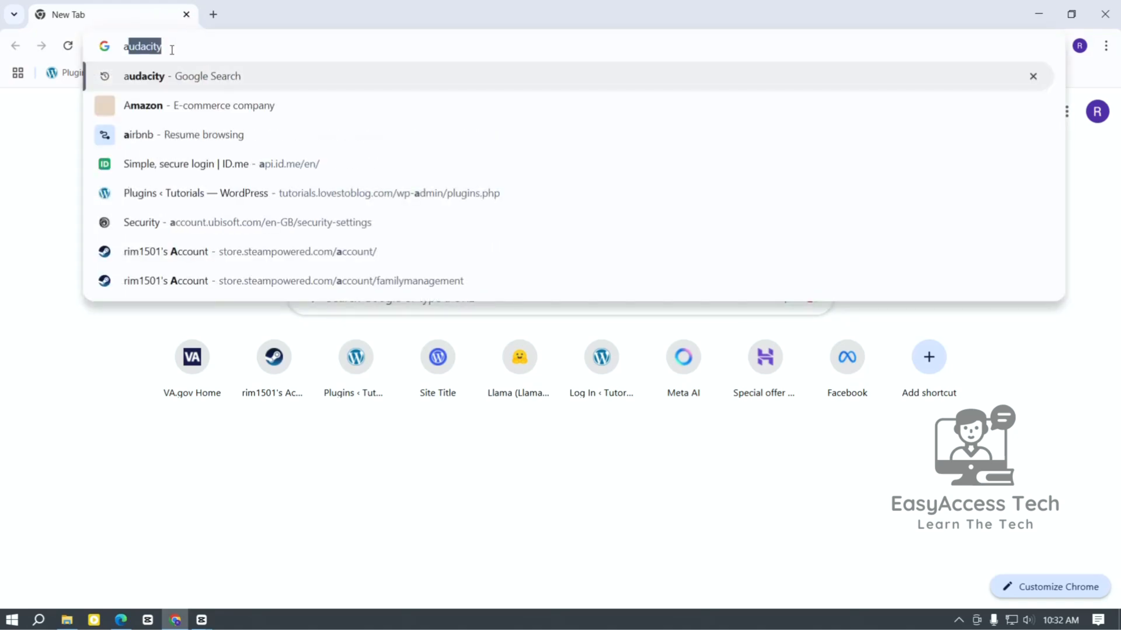
text(udacity)
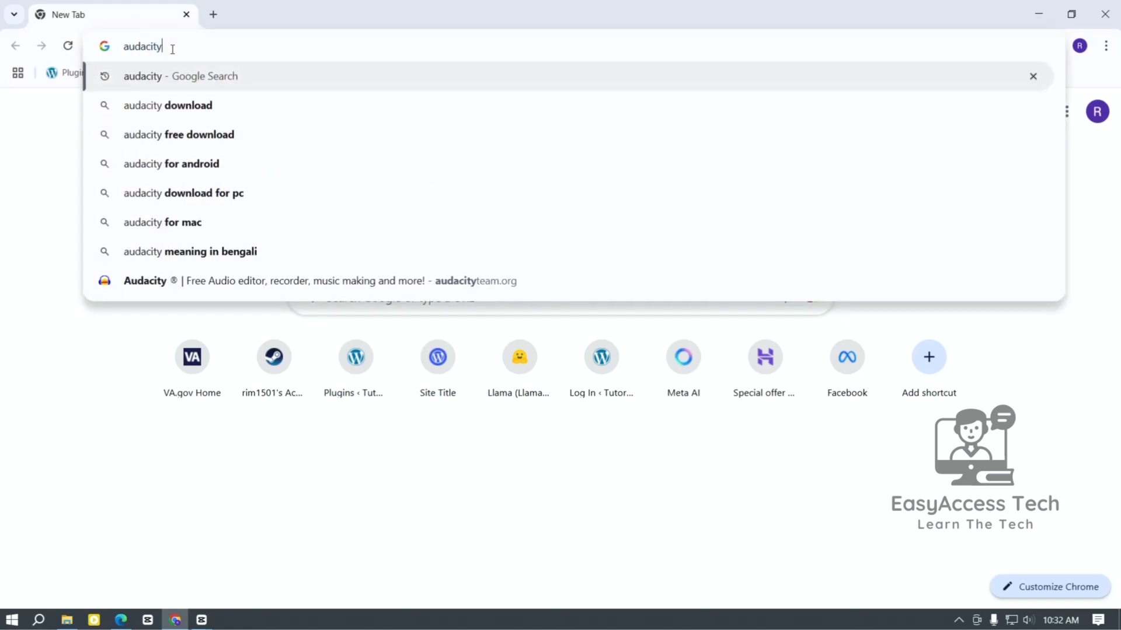
key(Return)
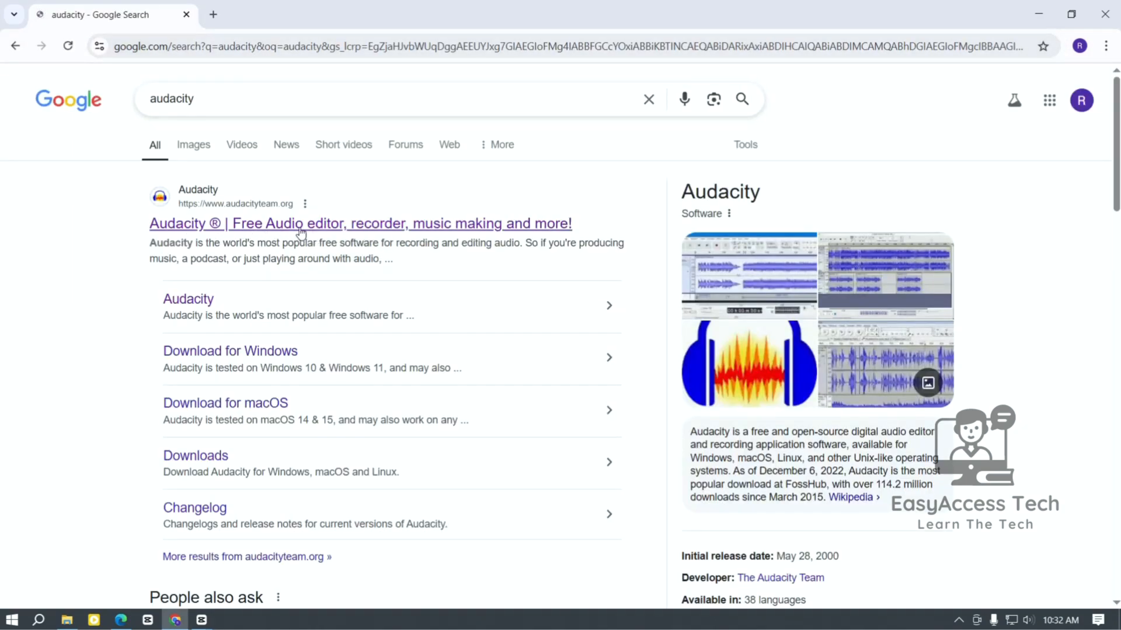
click(332, 226)
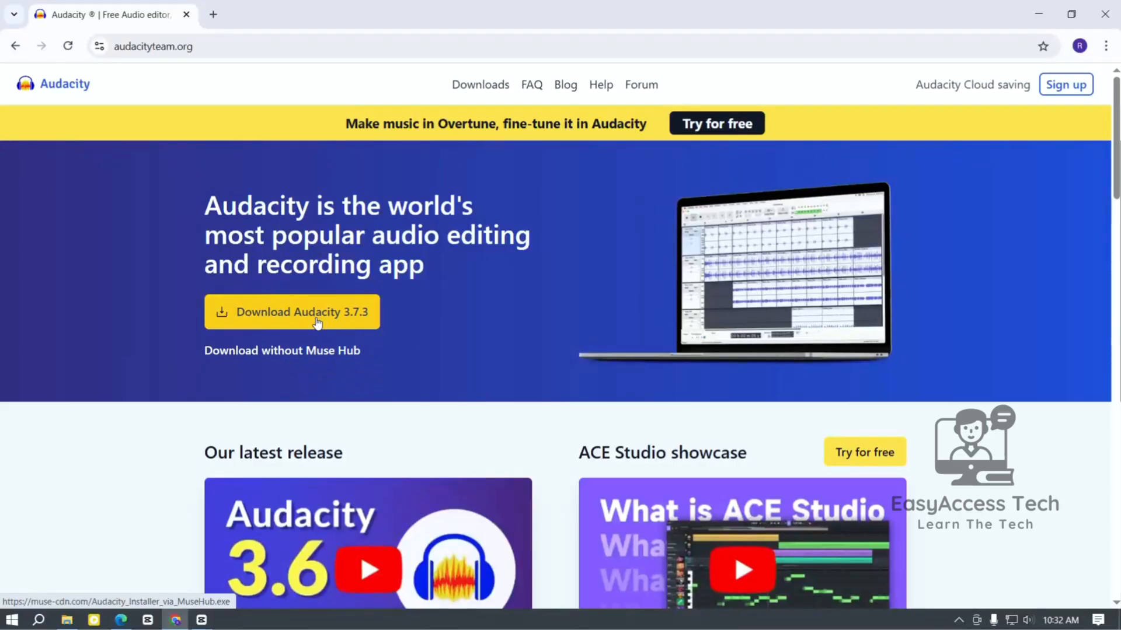
click(317, 321)
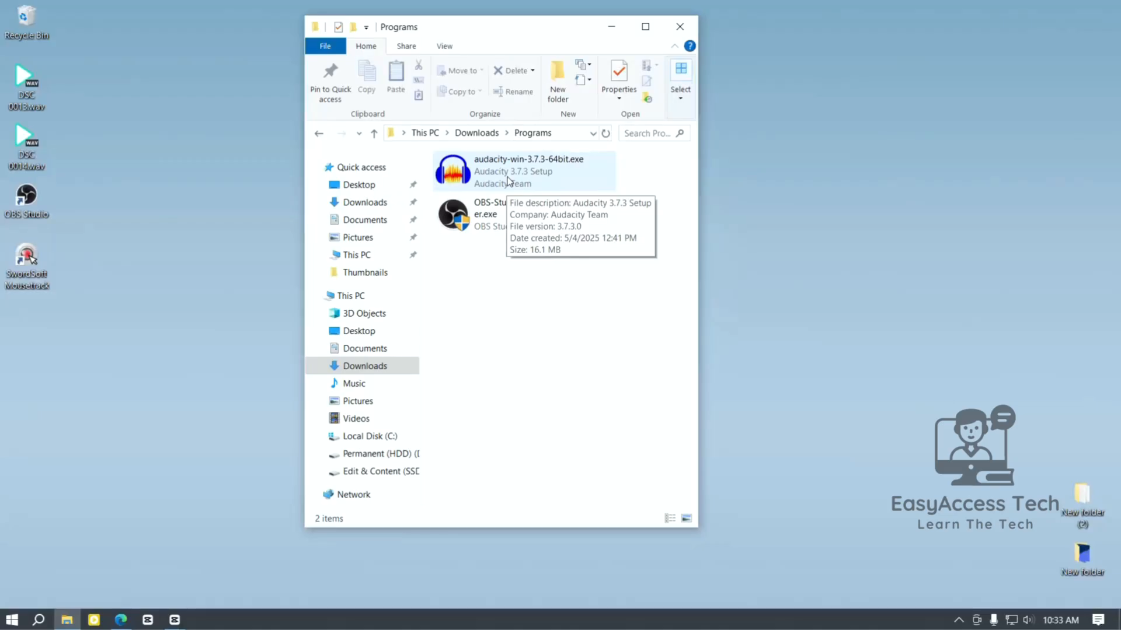
Run audacity-win-3.7.3-64bit.exe as administrator and accept English as the setup language
click(508, 177)
right_click(508, 176)
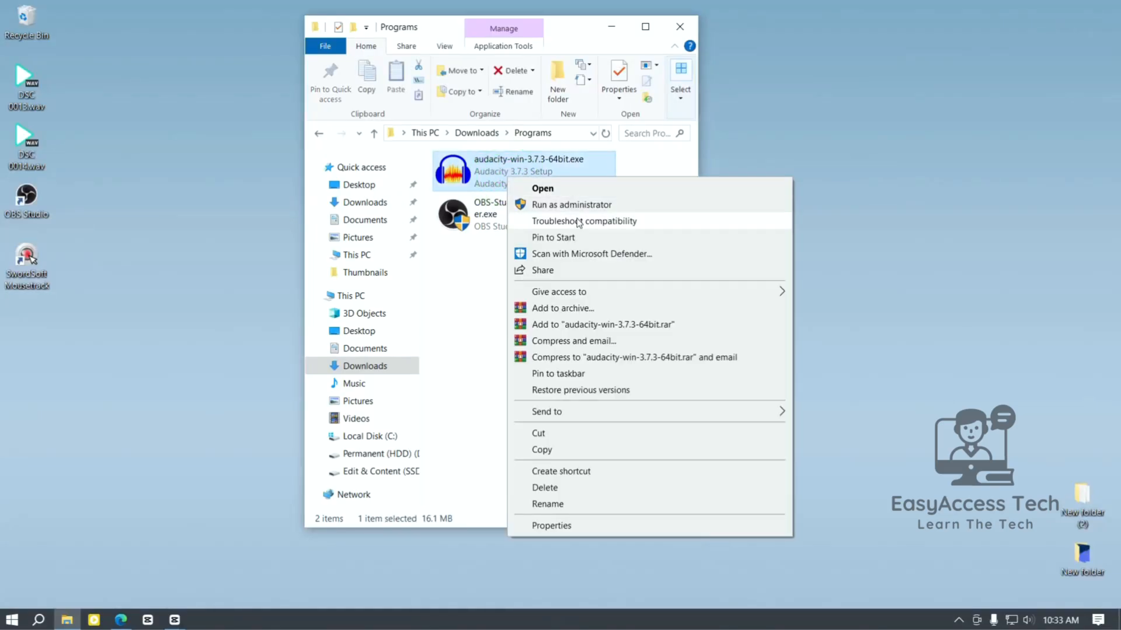
click(579, 206)
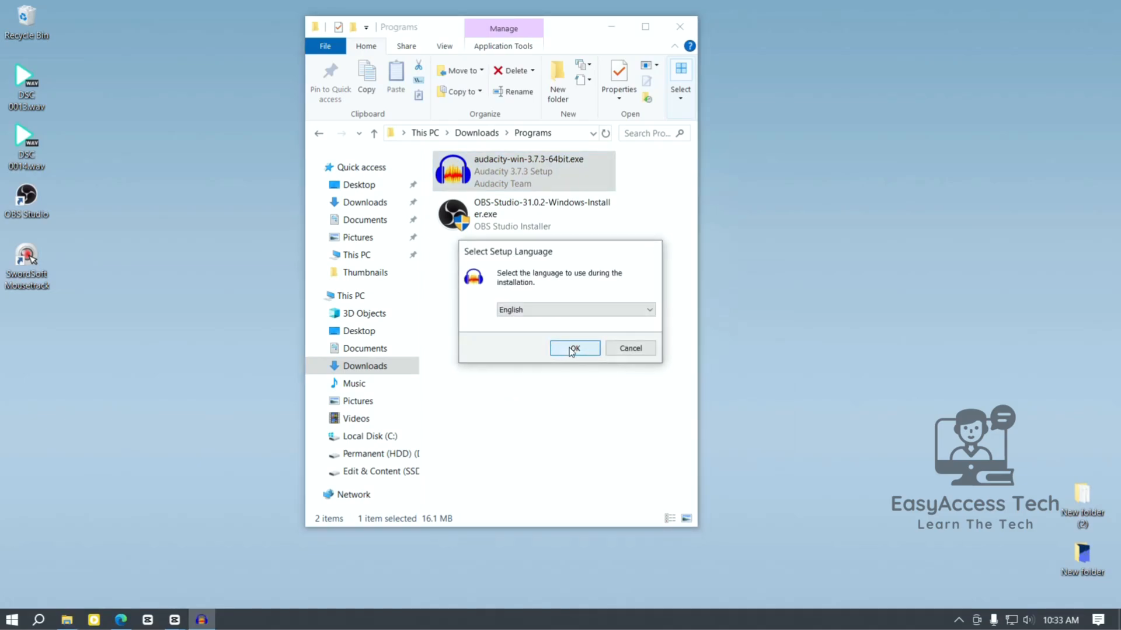
click(572, 349)
Install Audacity into C:\Program Files\Audacity with a desktop shortcut, finish setup with Launch Audacity enabled, and close the Programs folder window
click(638, 427)
click(638, 427)
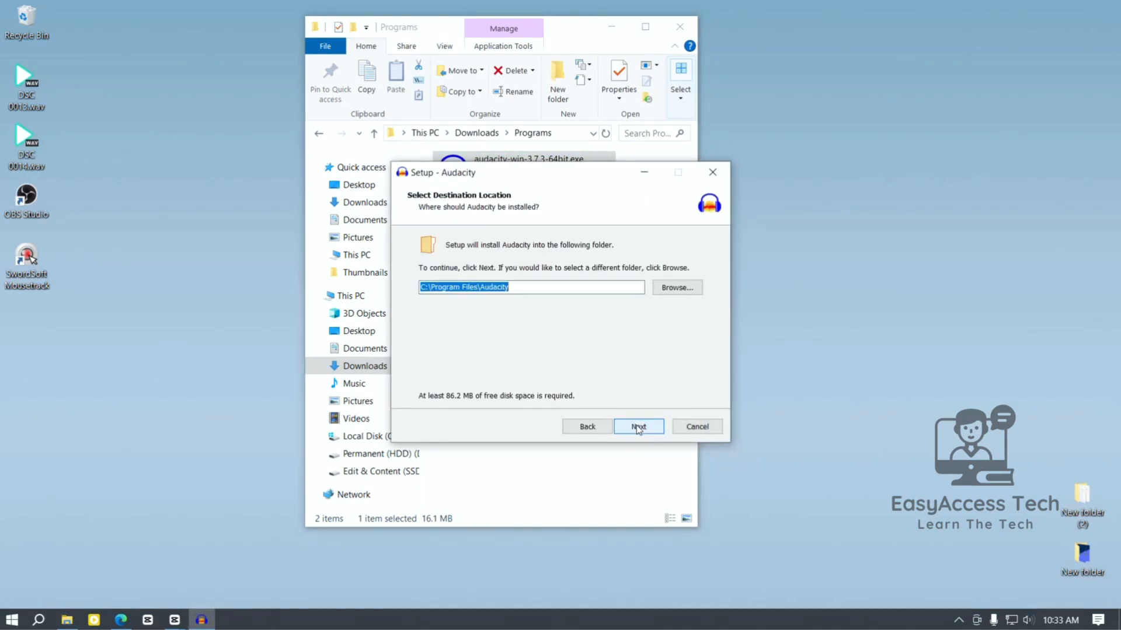
click(638, 426)
click(638, 427)
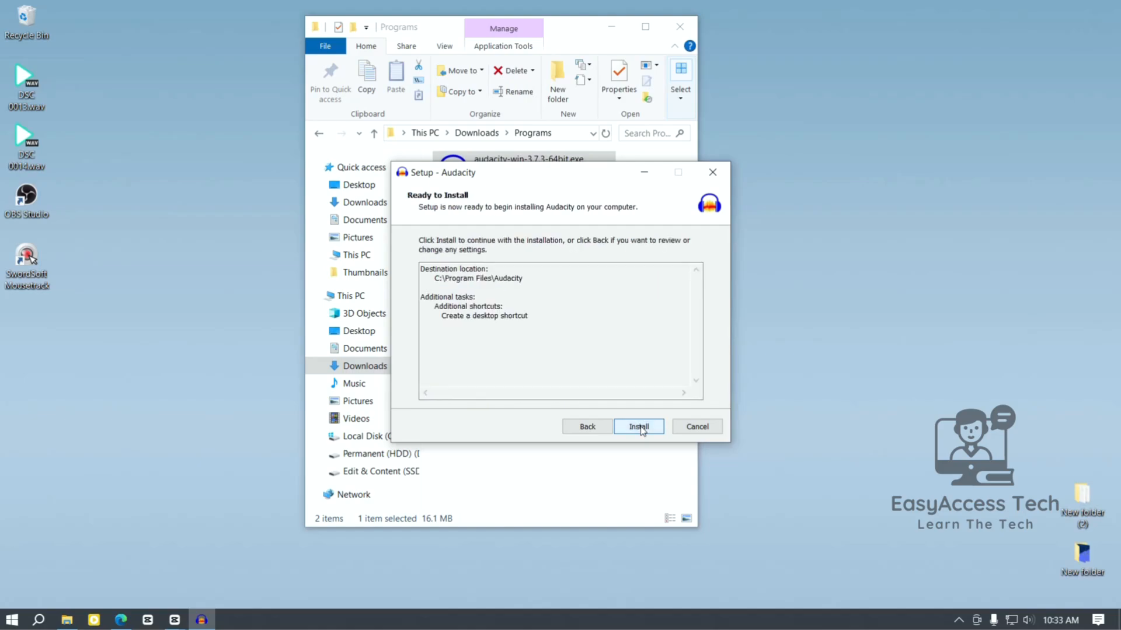
click(639, 427)
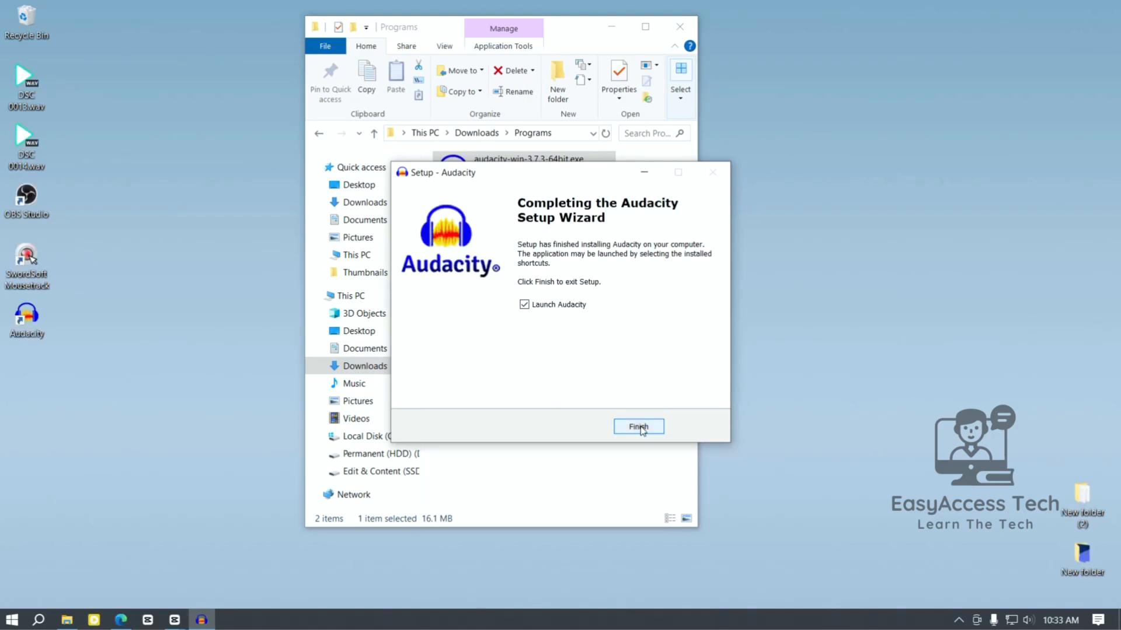
click(640, 428)
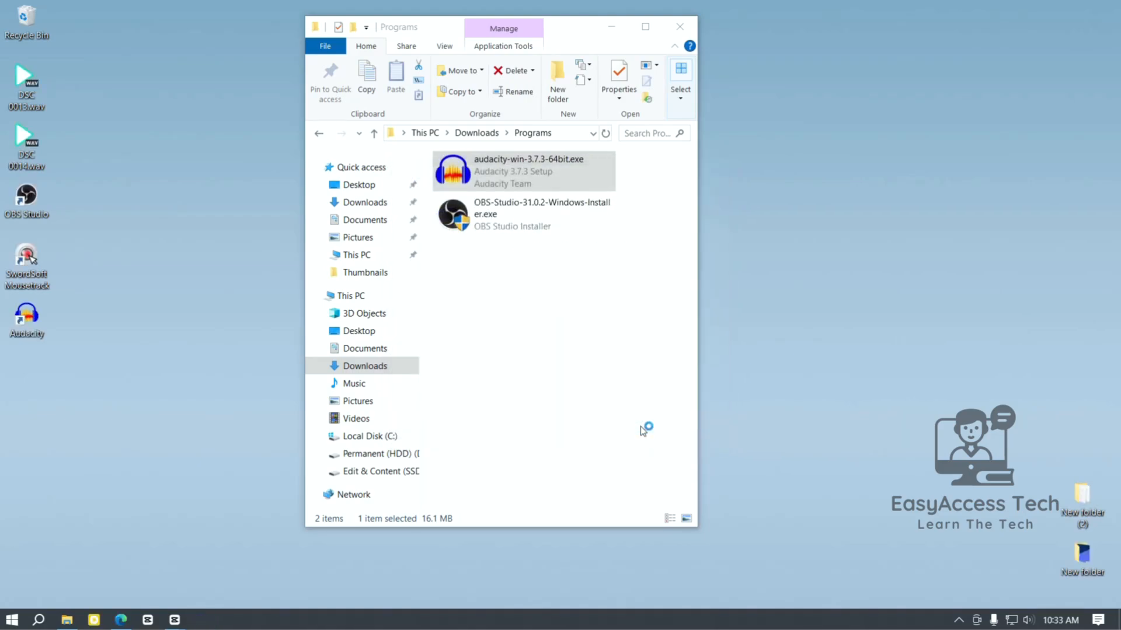
click(679, 27)
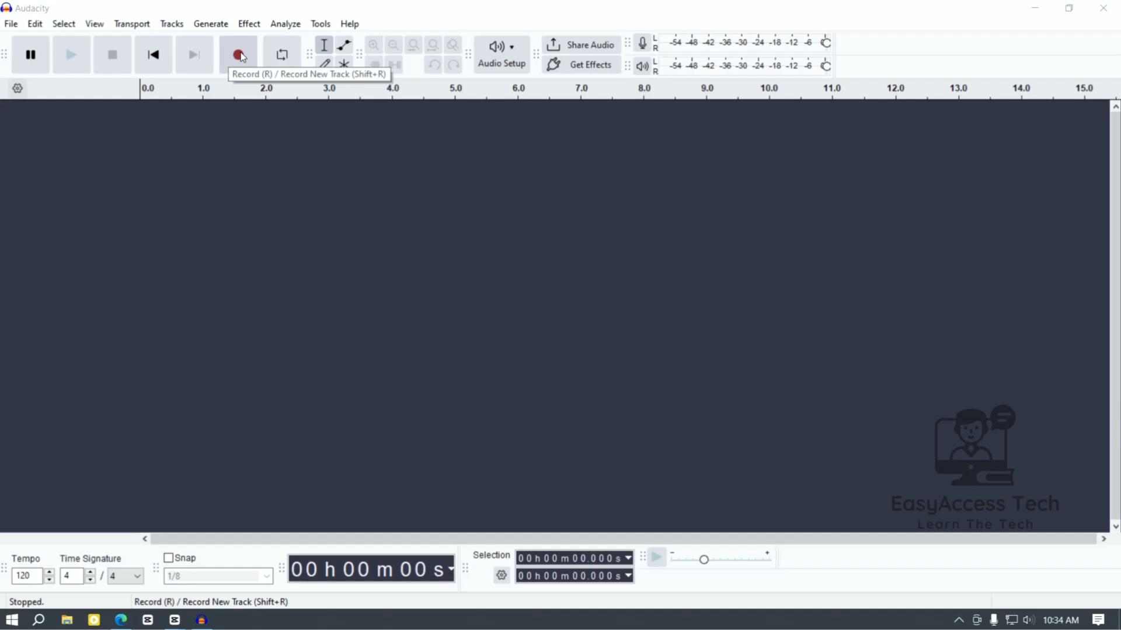
Record a new audio track of about 20 seconds, pausing and resuming once before stopping the recording
click(240, 55)
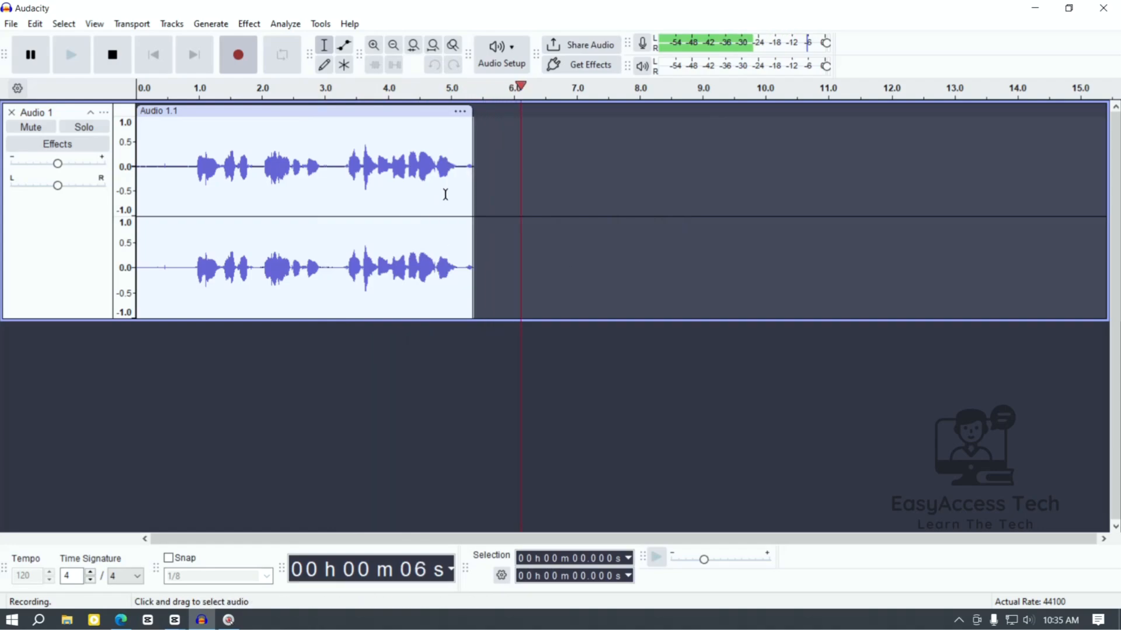
click(32, 61)
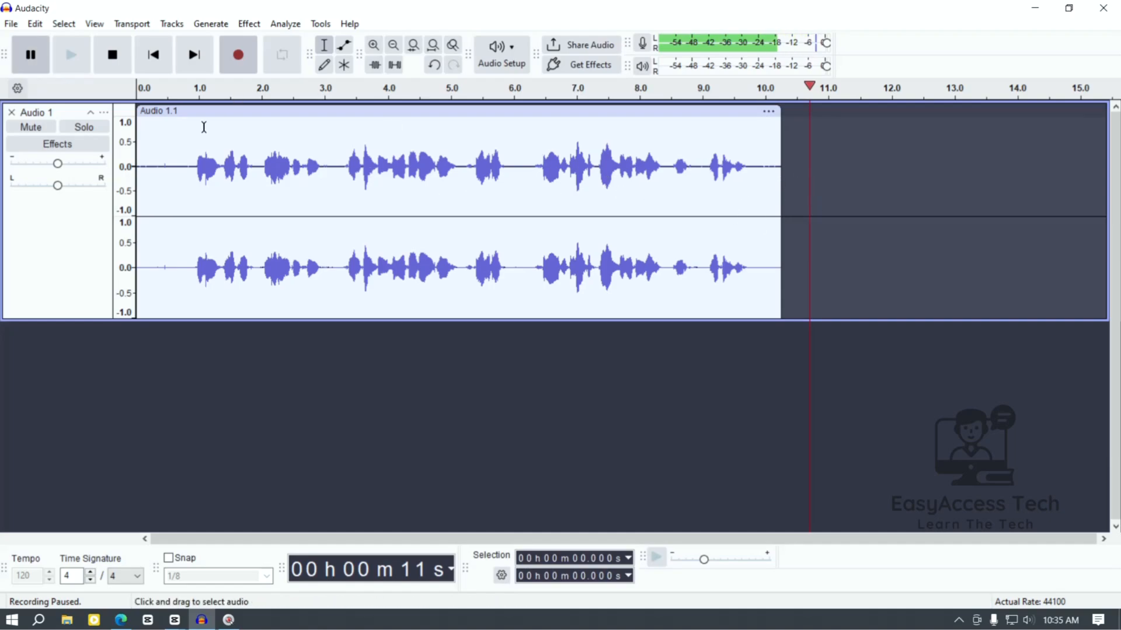
click(32, 56)
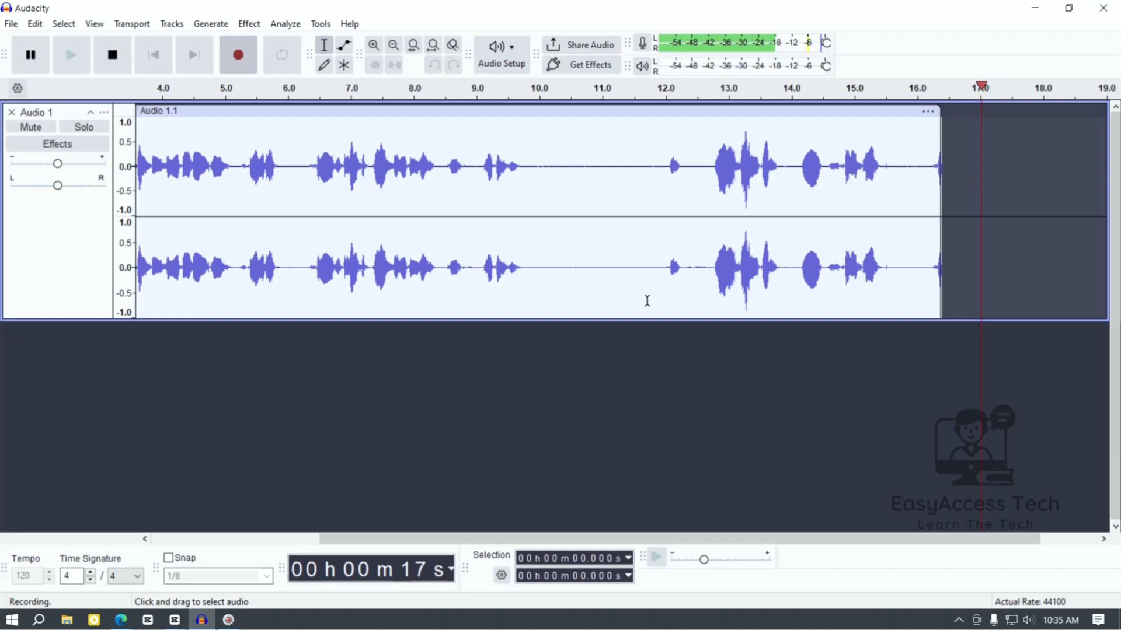
click(118, 58)
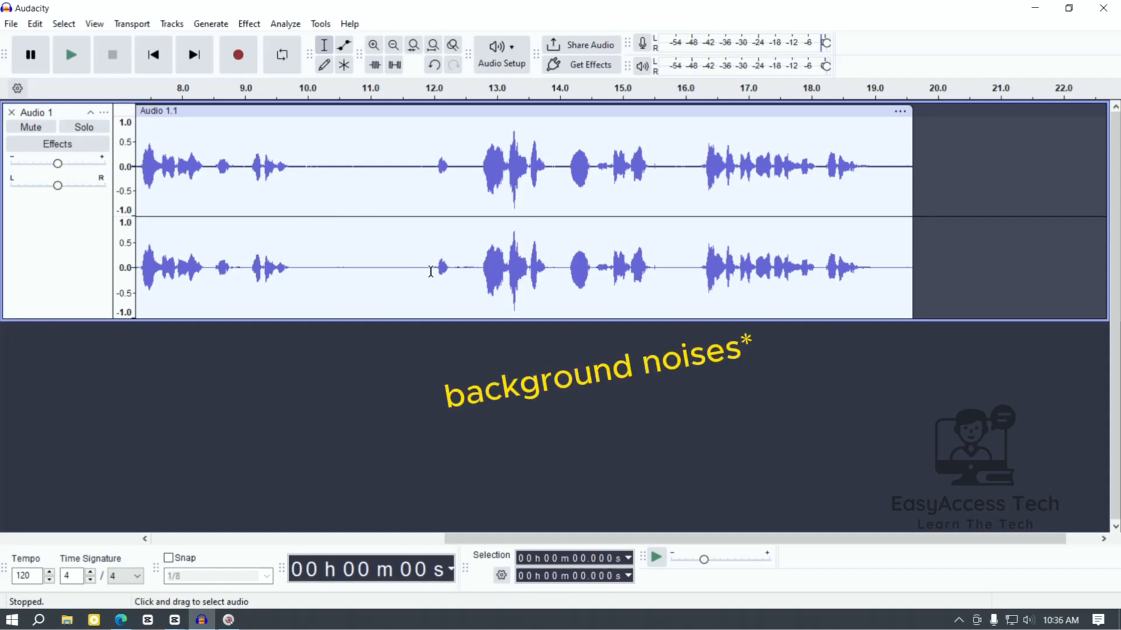
Select the speech-free stretch from about 9.8 to 12 seconds and capture it as the Noise Reduction noise profile
drag(431, 271, 295, 282)
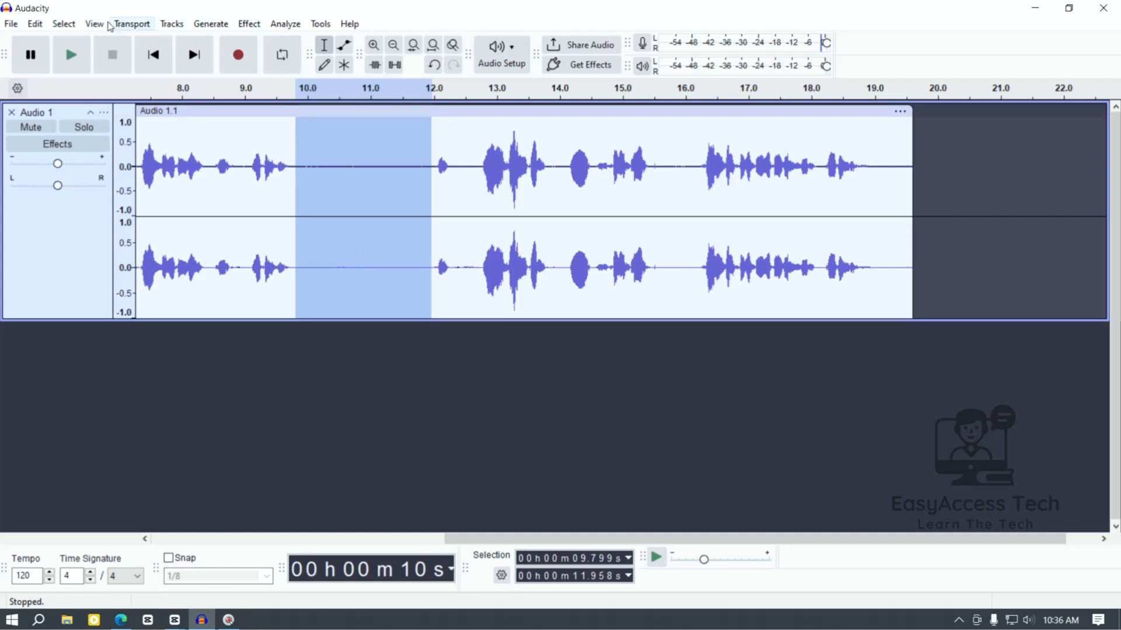
click(250, 25)
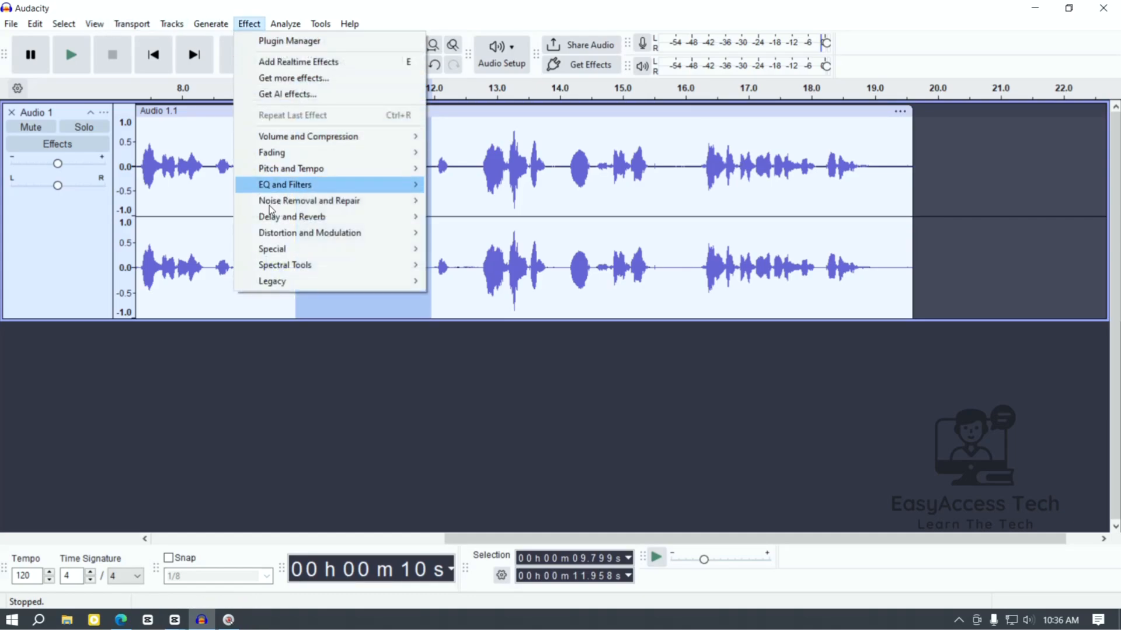
mouse_move(286, 205)
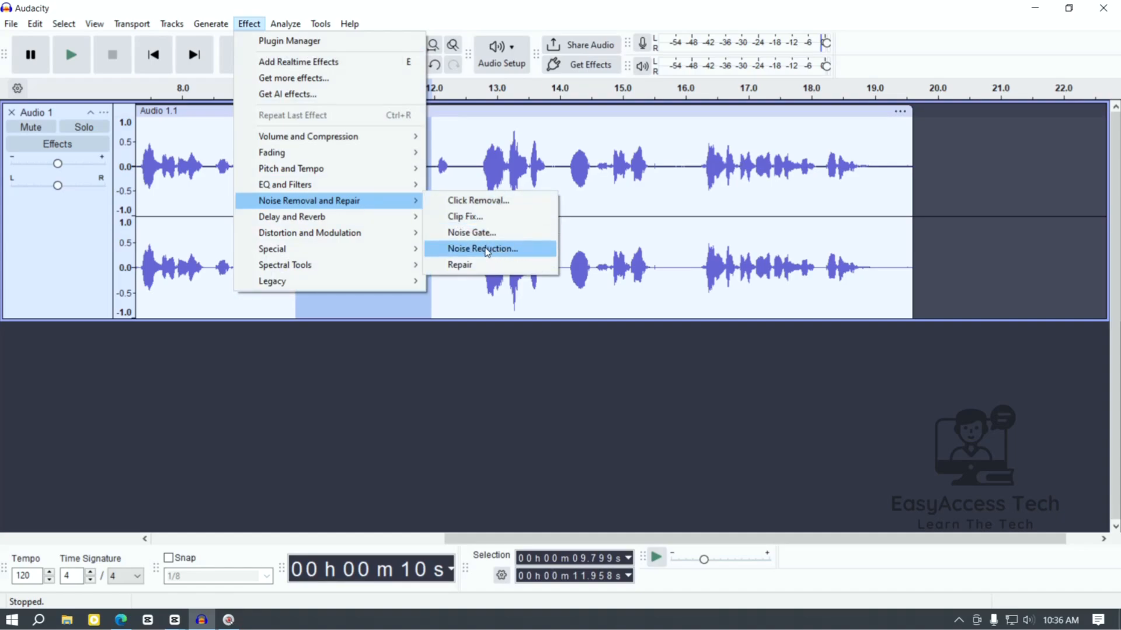
click(496, 250)
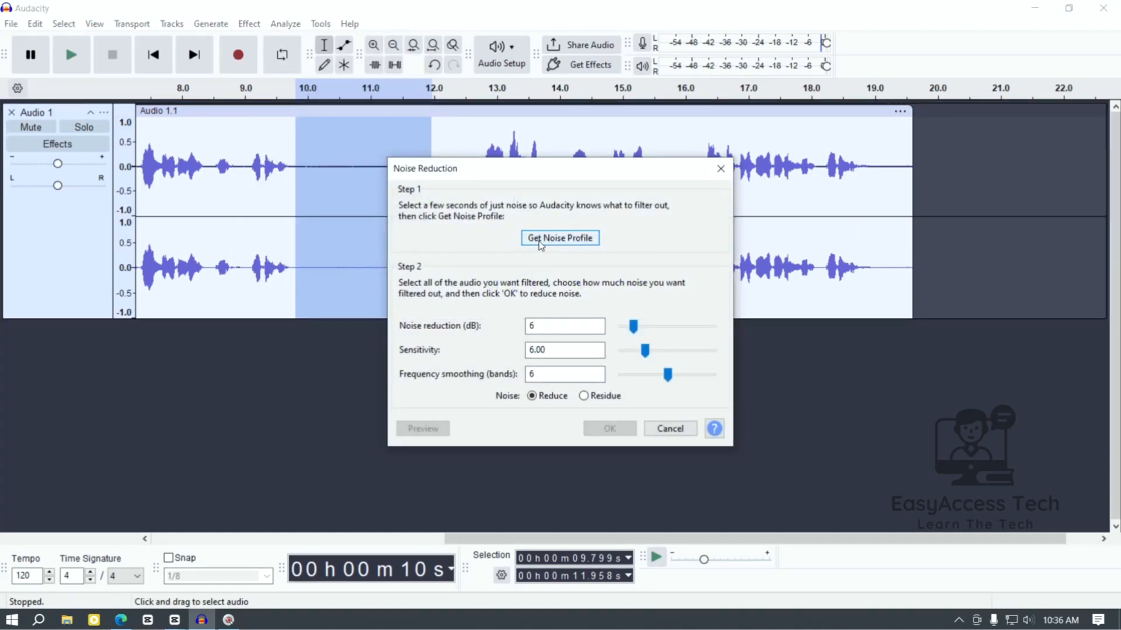
click(560, 239)
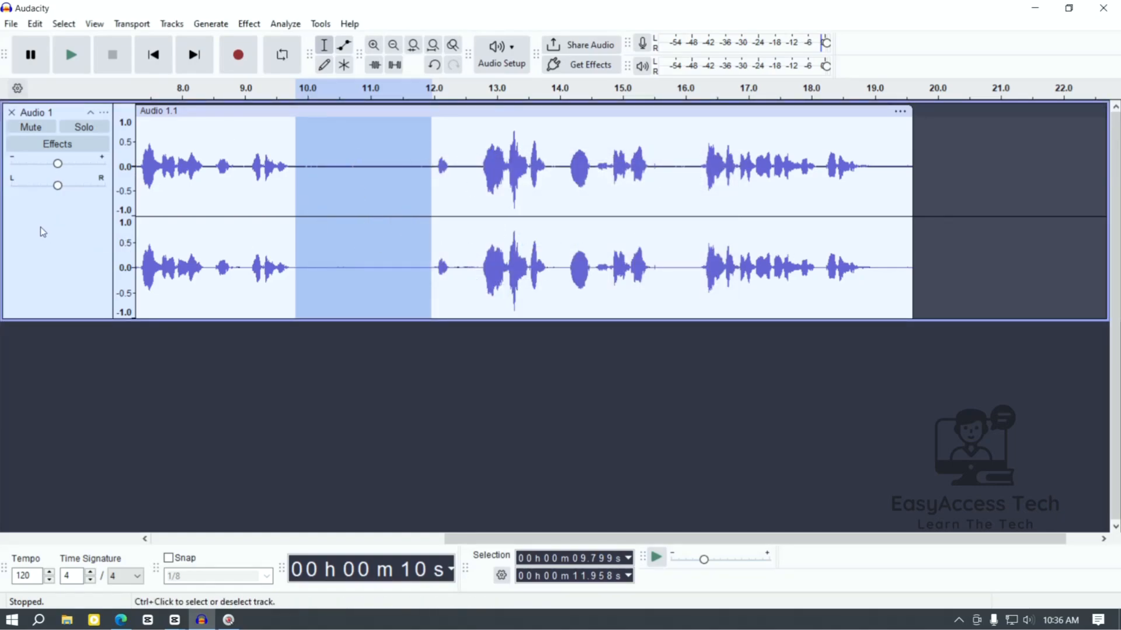
Apply Noise Reduction to the entire track with 6 dB reduction, sensitivity 6.00 and frequency smoothing of 6 bands
click(63, 249)
click(249, 24)
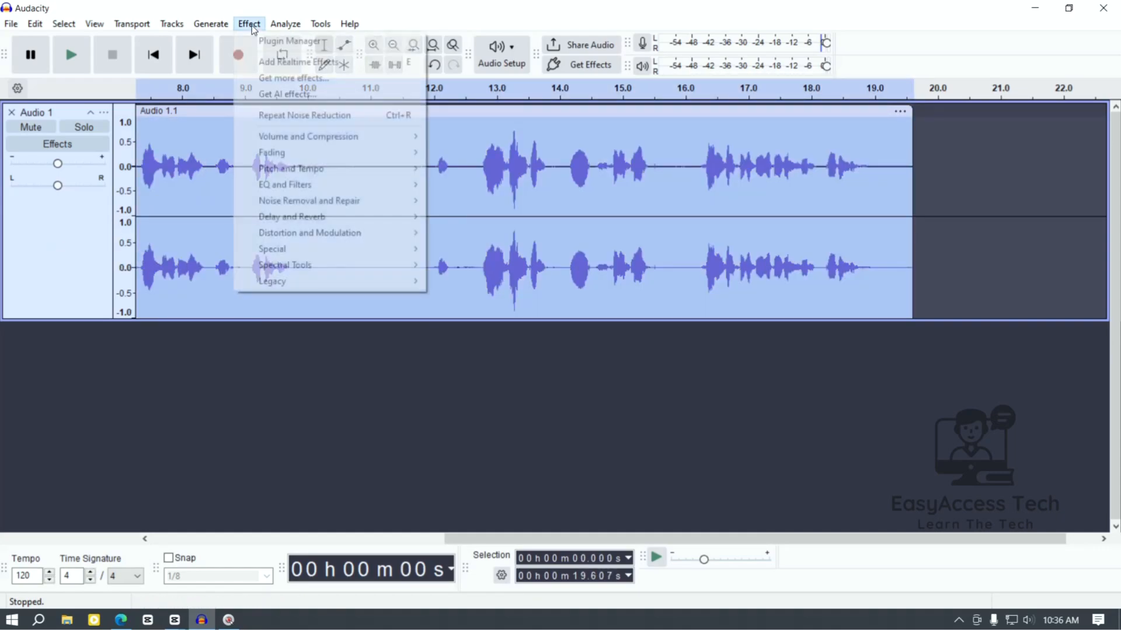
mouse_move(357, 208)
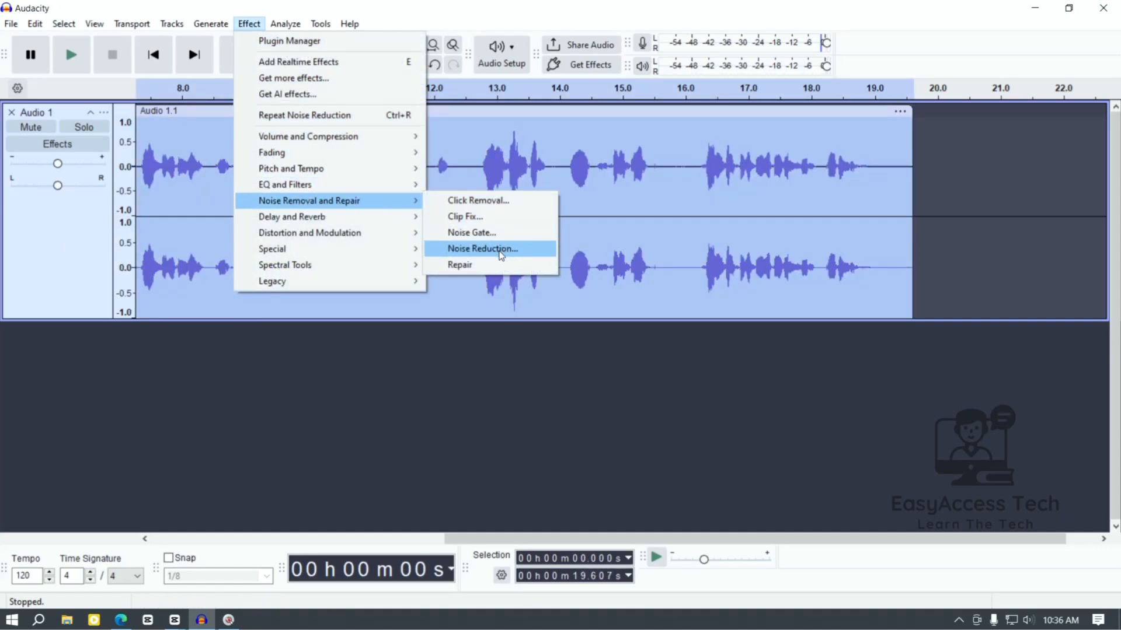
click(491, 252)
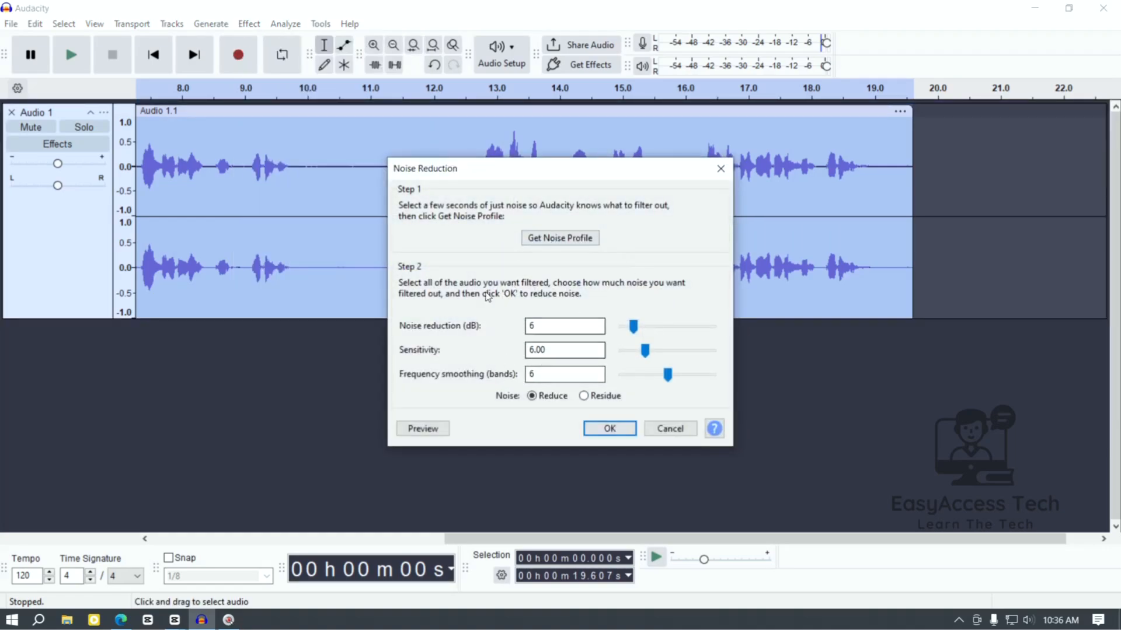
click(610, 428)
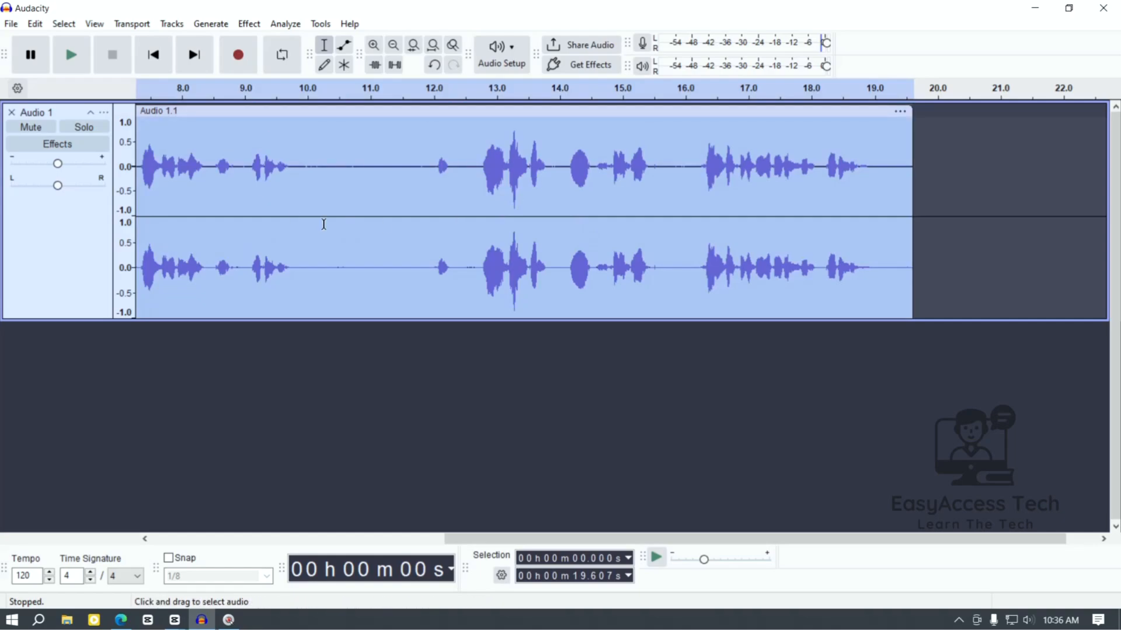
click(246, 26)
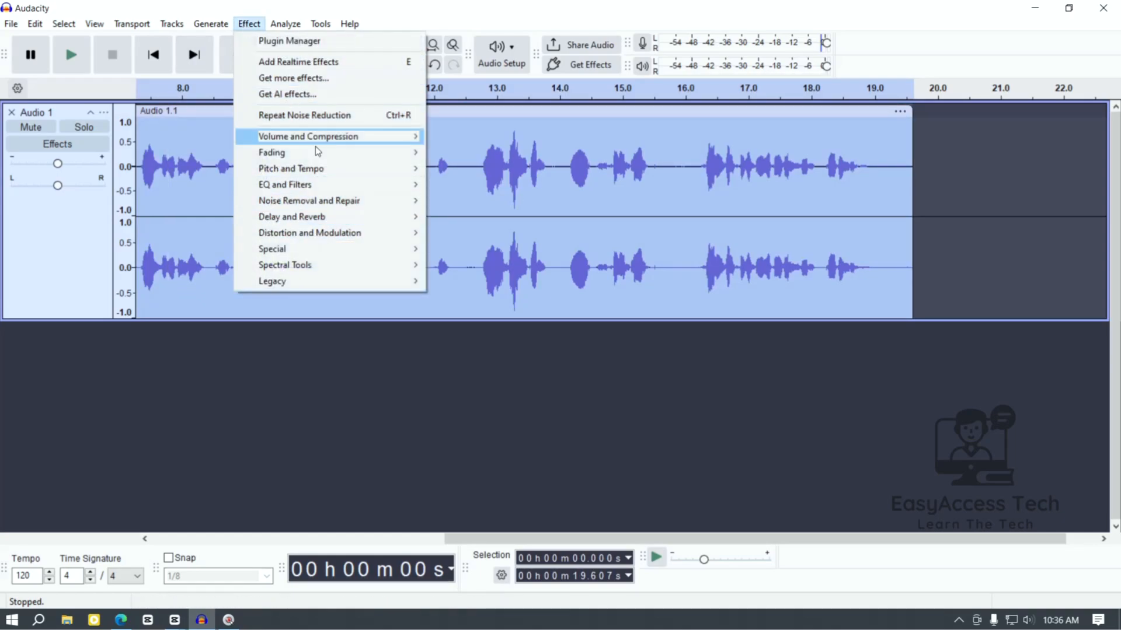
mouse_move(300, 187)
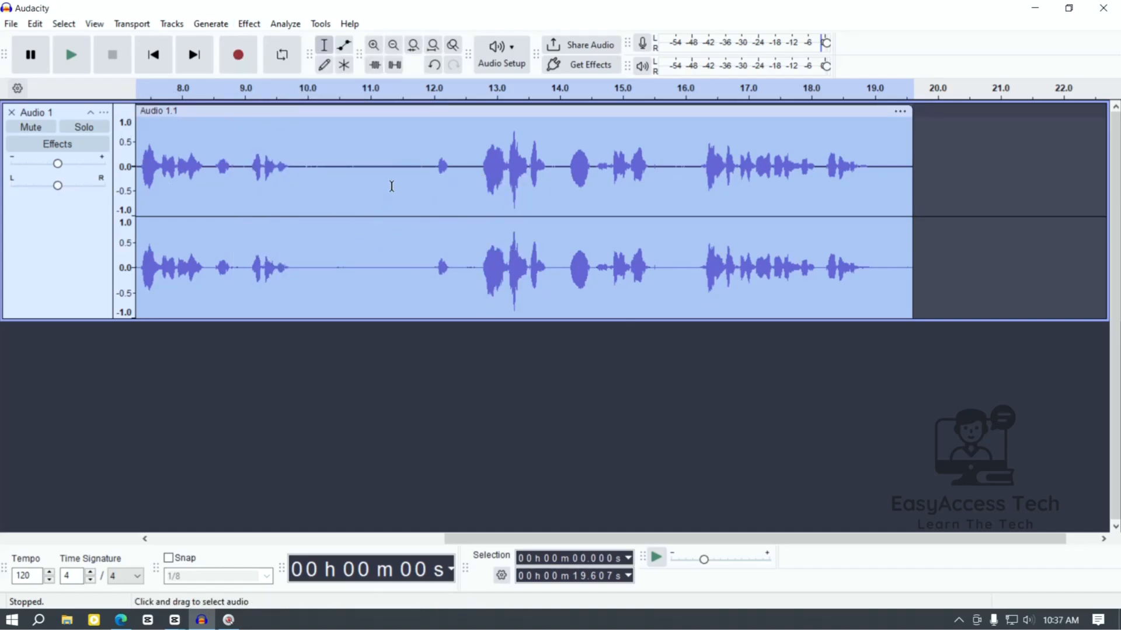
Set up an audio export with the file name test.wav and the WAV (Microsoft) format
click(11, 26)
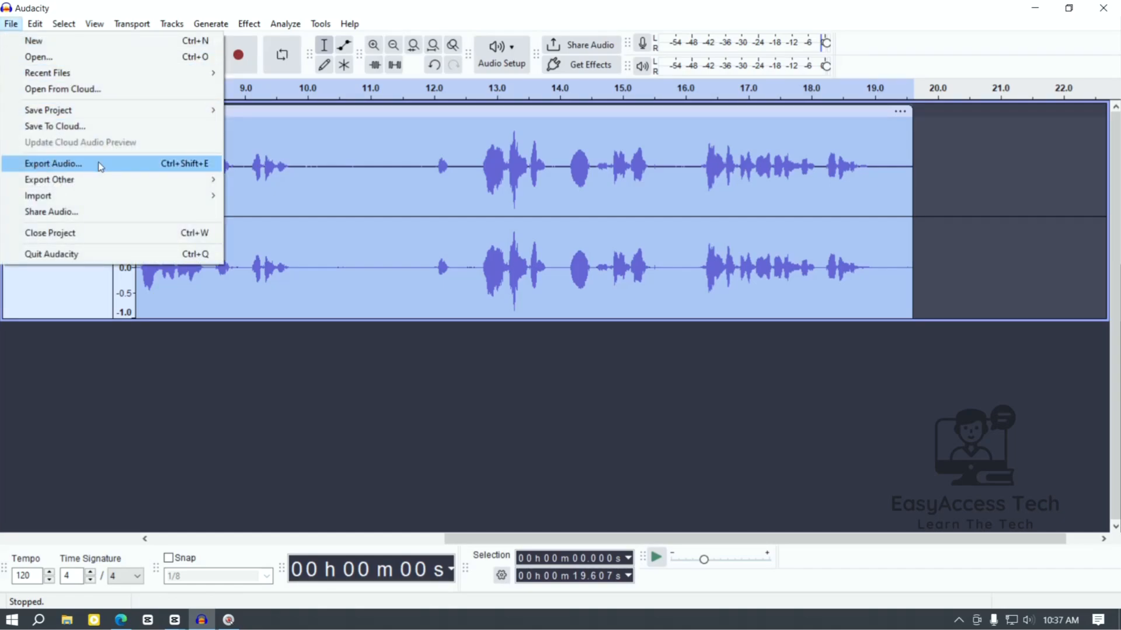
click(126, 165)
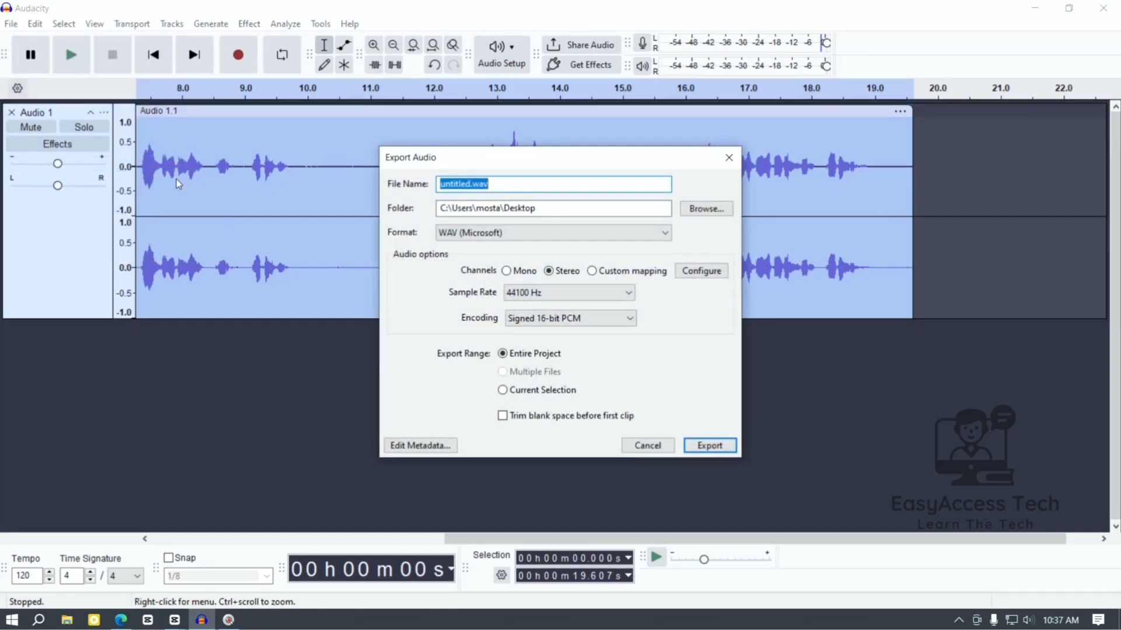
click(471, 183)
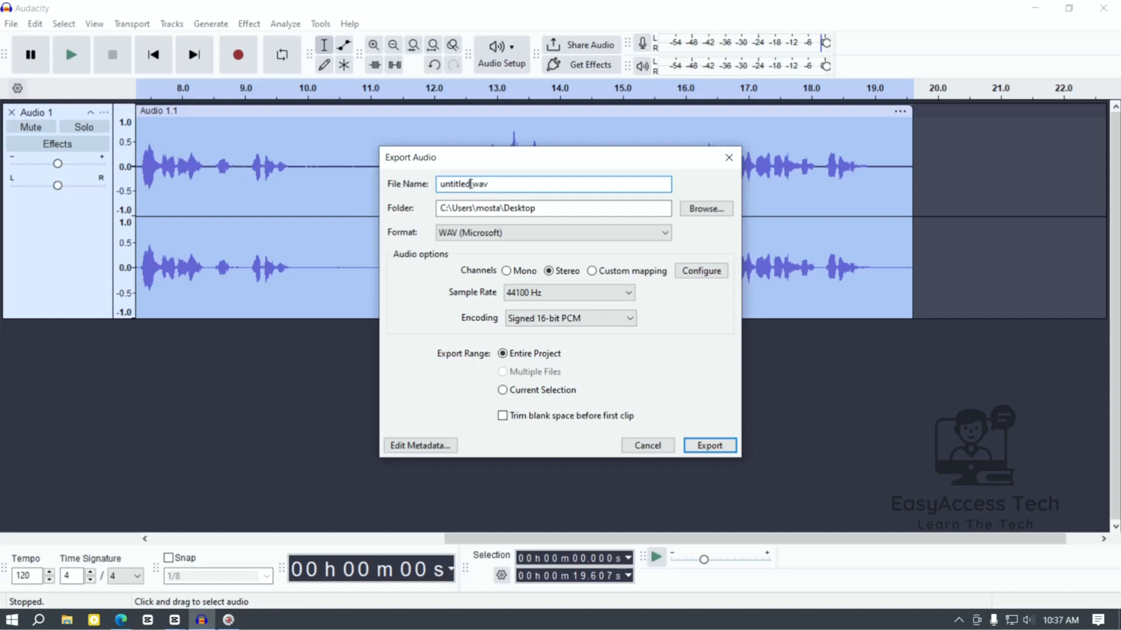
drag(467, 184, 438, 183)
text(tes)
double_click(461, 185)
click(553, 236)
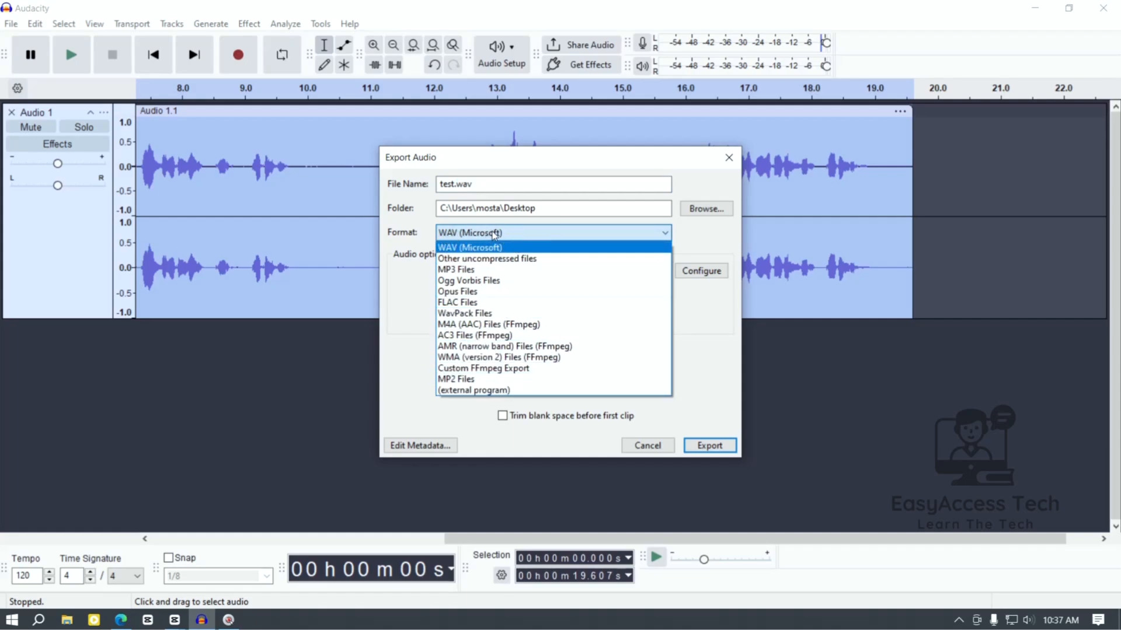
click(493, 233)
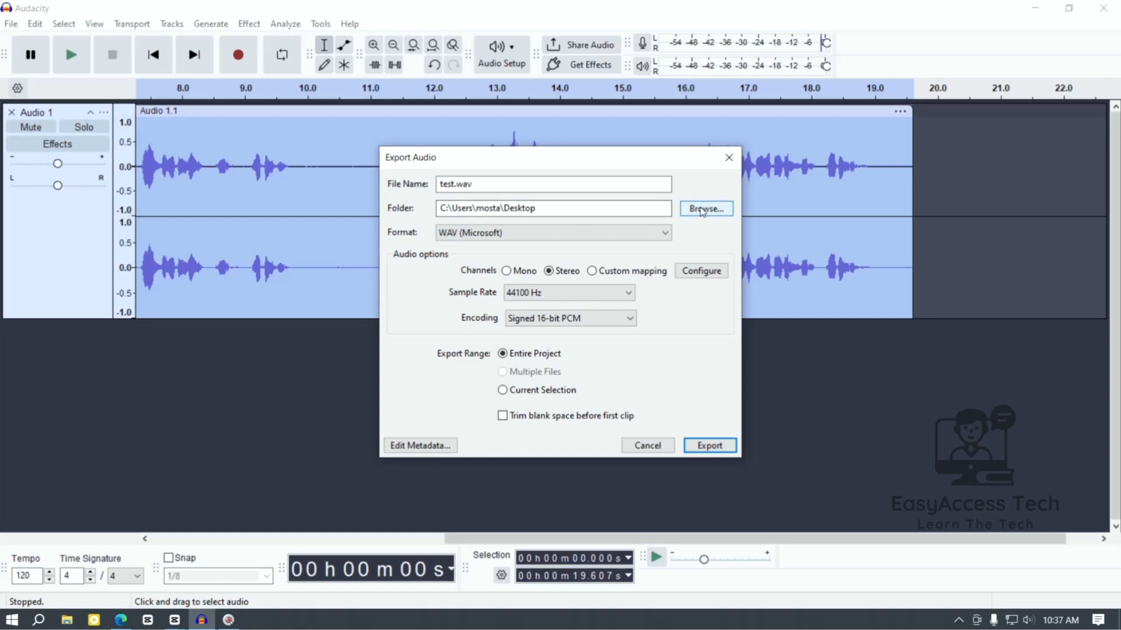
Create a new folder named audacity on the Desktop while choosing the export location
click(708, 210)
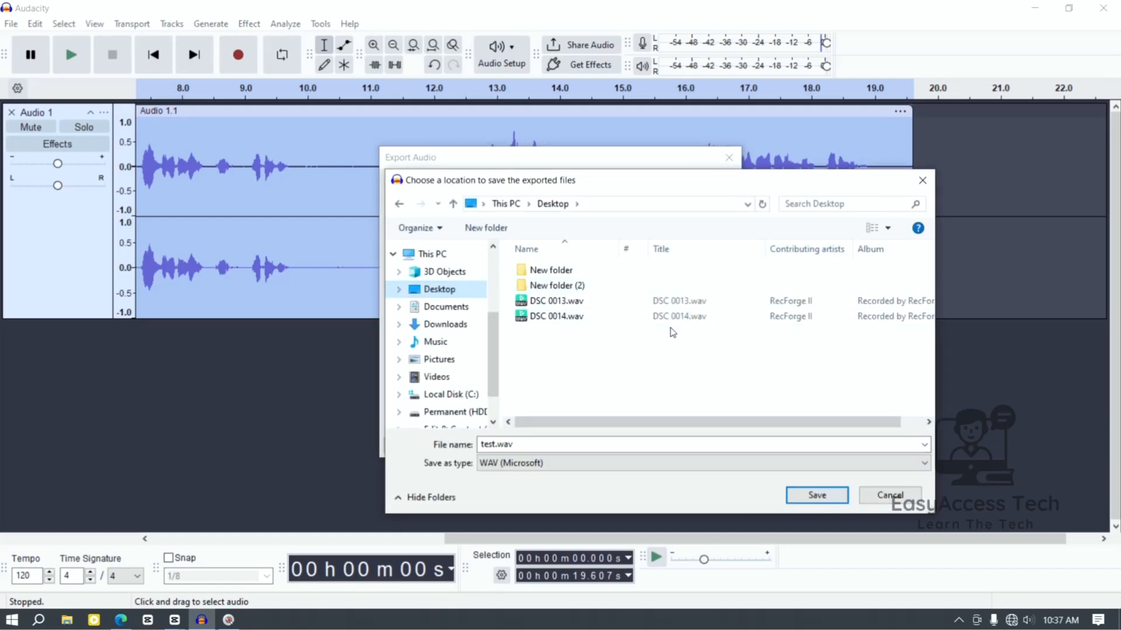
right_click(604, 356)
mouse_move(677, 508)
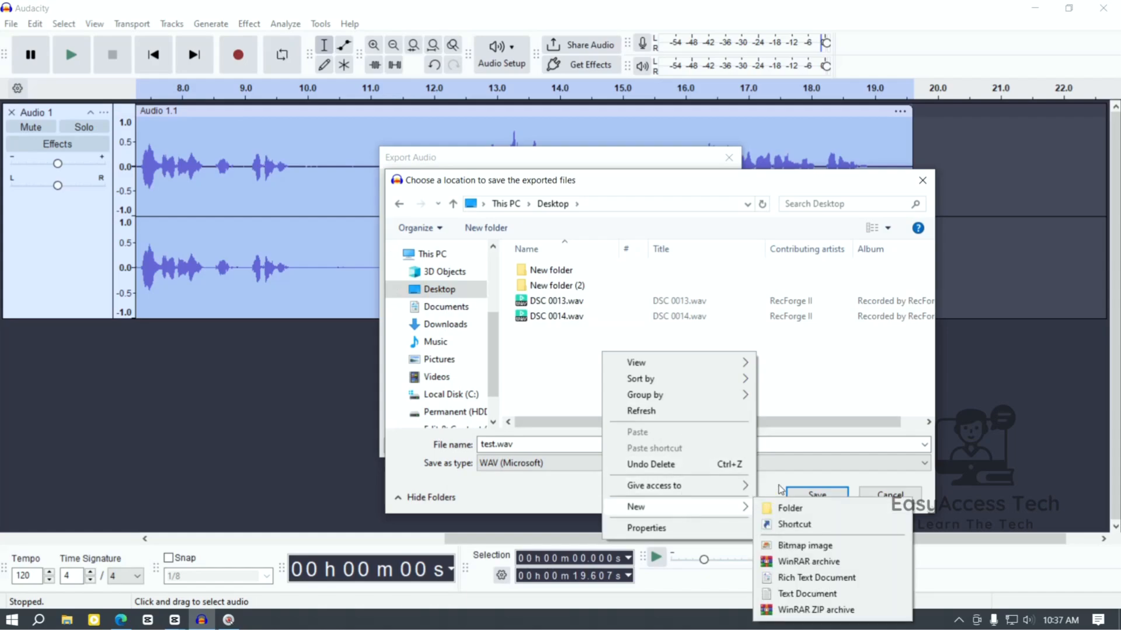
click(815, 511)
text(audac)
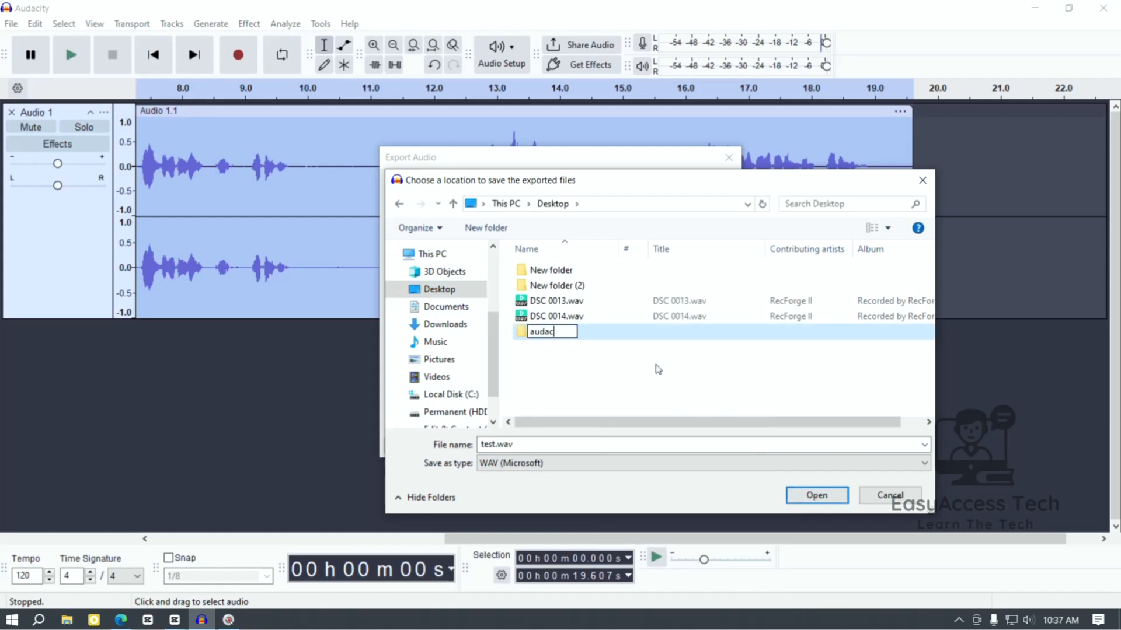
text(ity)
click(658, 369)
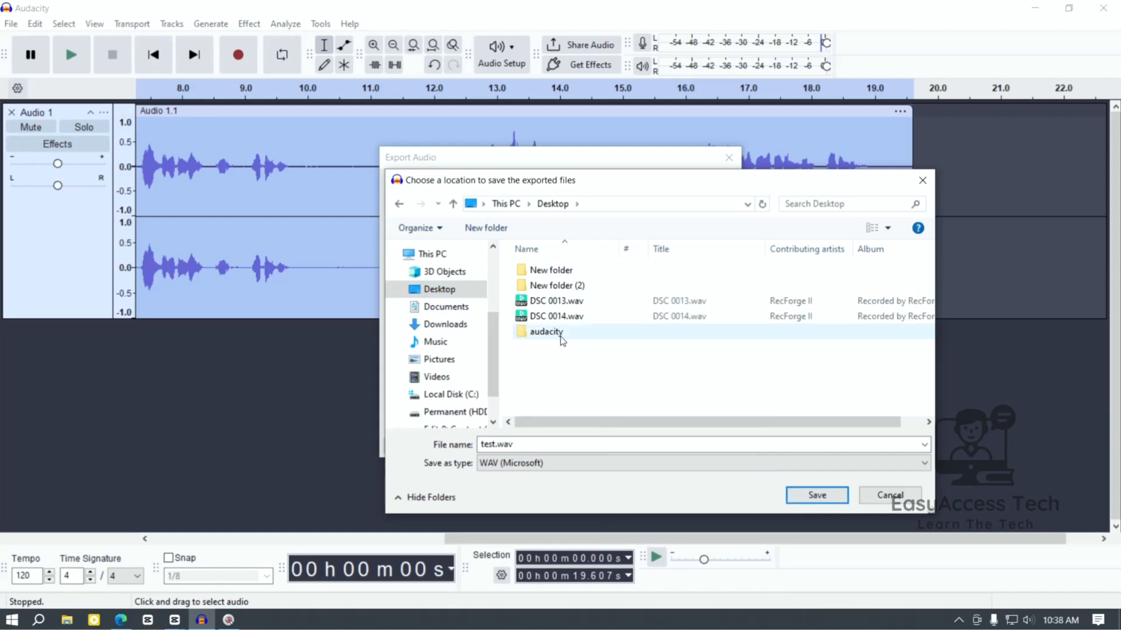
Choose the Desktop's audacity folder as the destination and export the entire project as test.wav
double_click(562, 332)
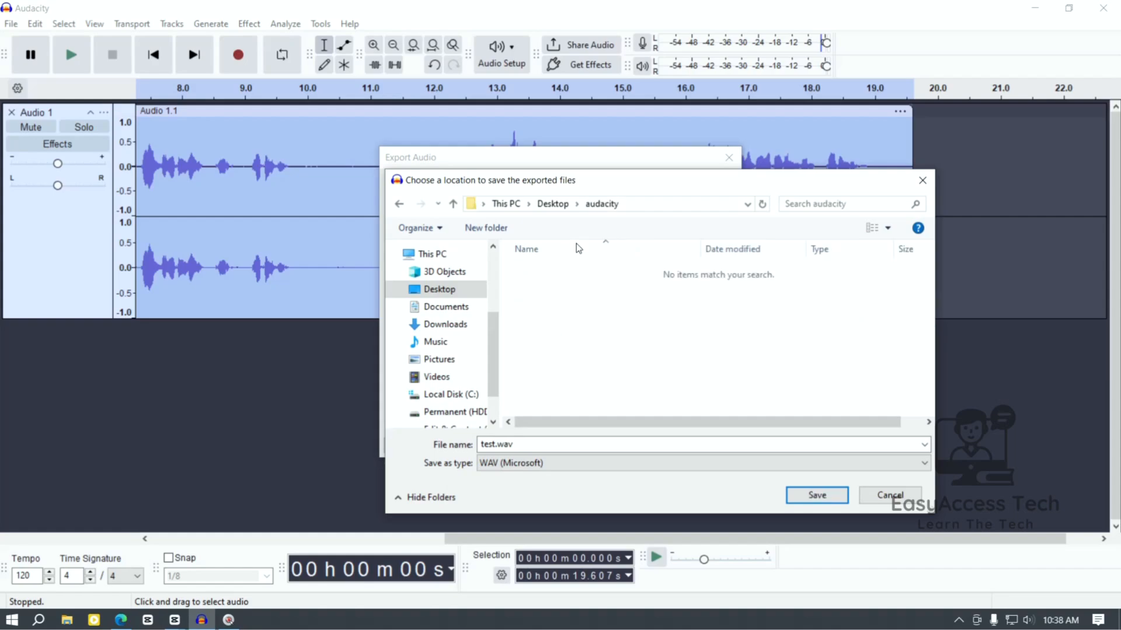
click(838, 497)
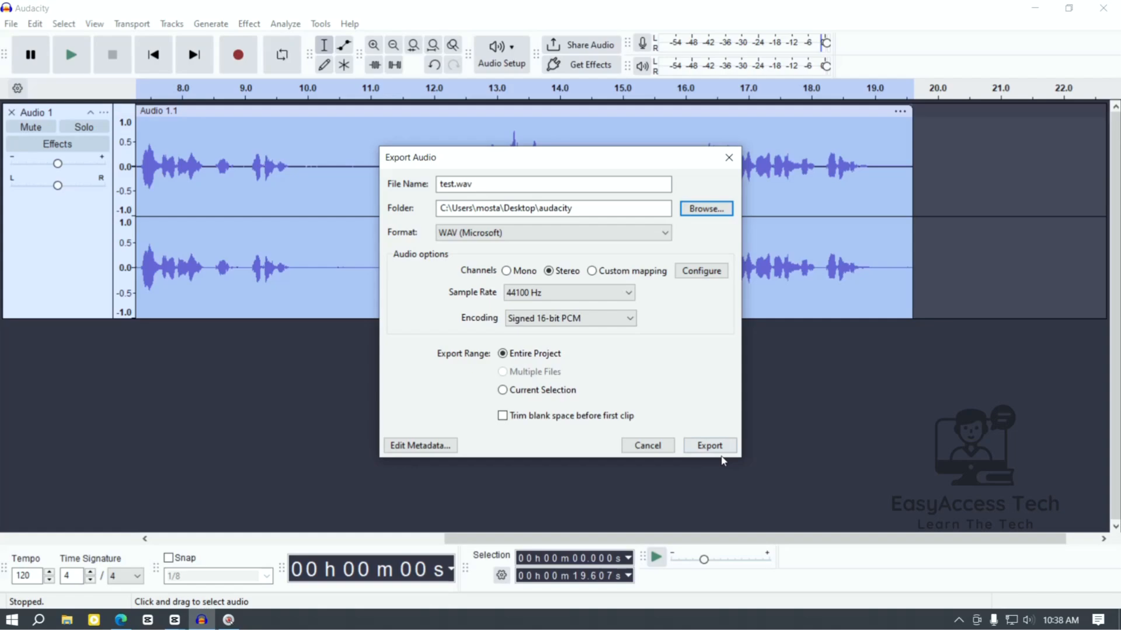
click(711, 447)
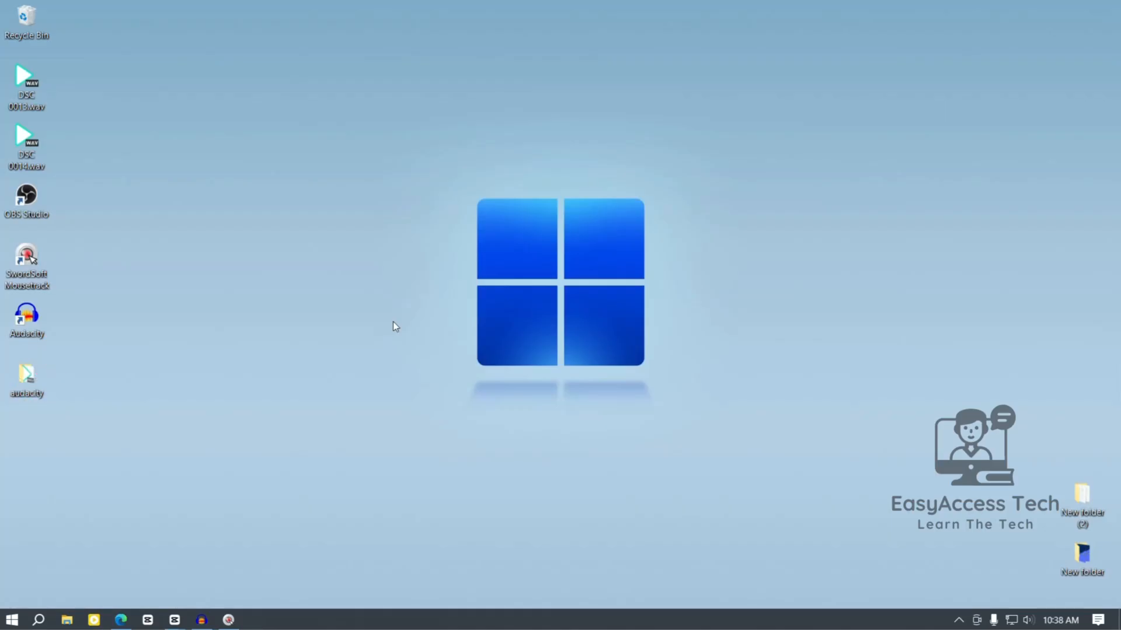
Play the exported test.wav from the audacity folder for a few seconds, close the player and return to Audacity
click(481, 177)
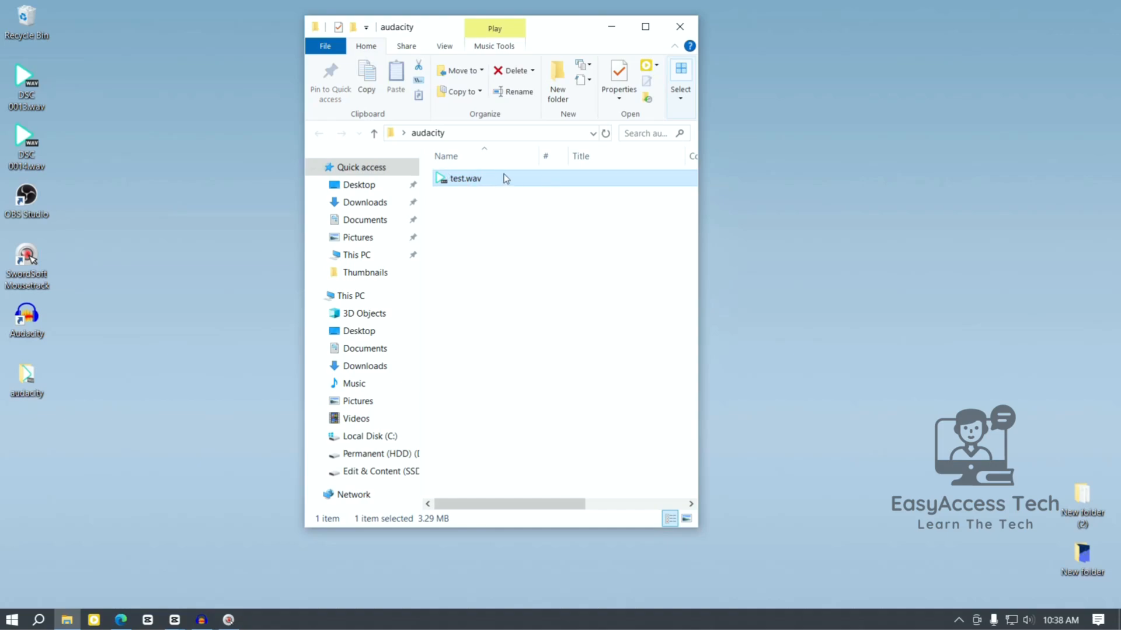
double_click(461, 178)
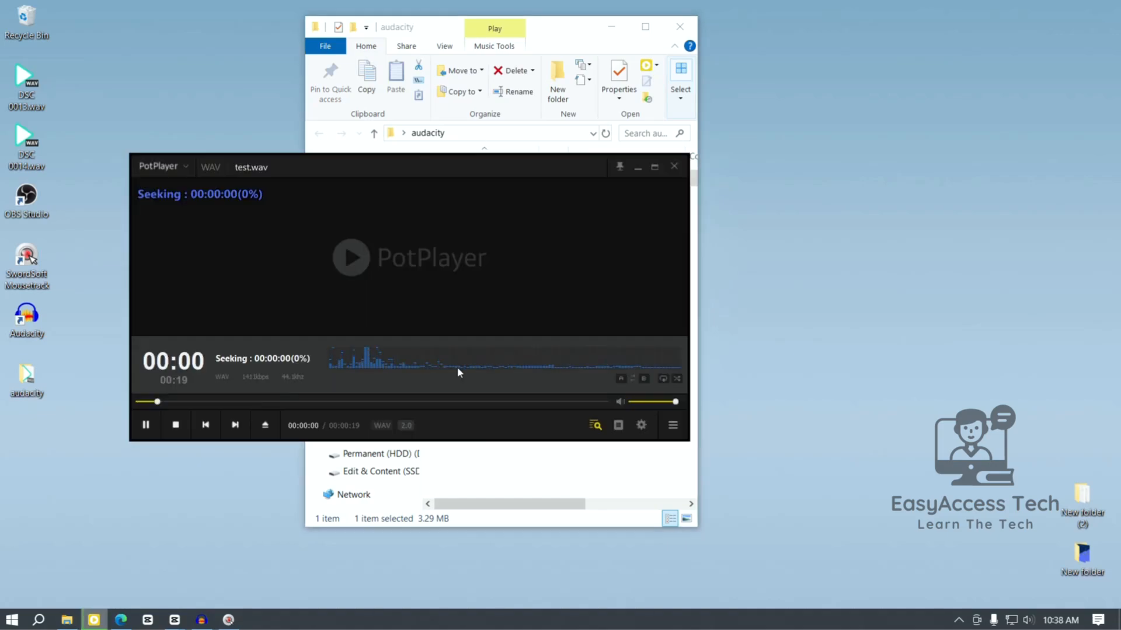
click(146, 425)
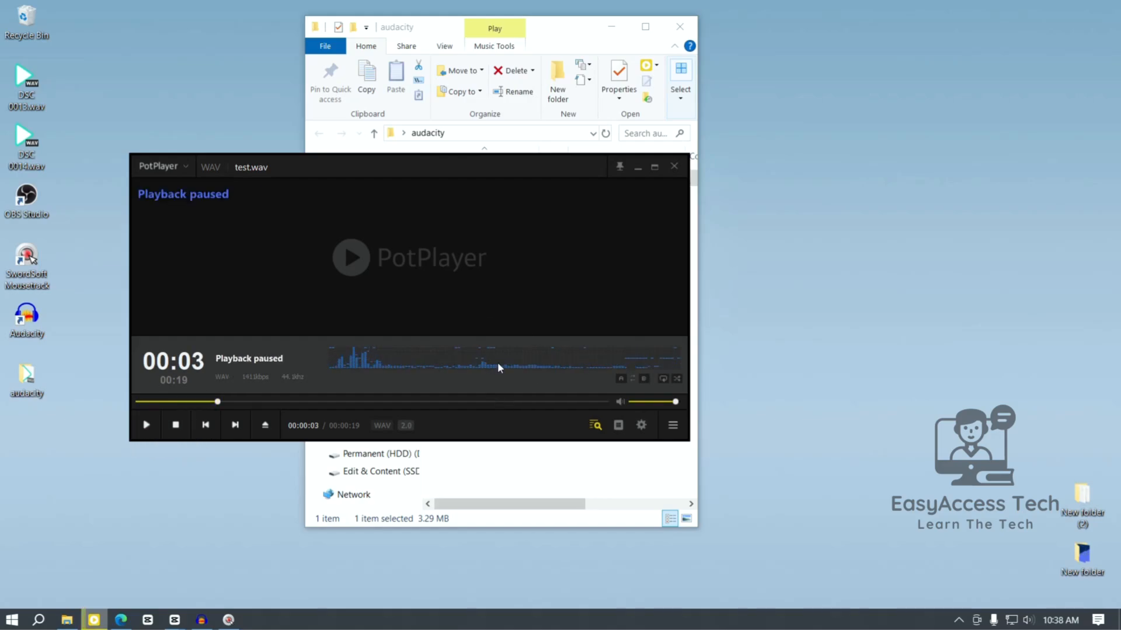
click(674, 166)
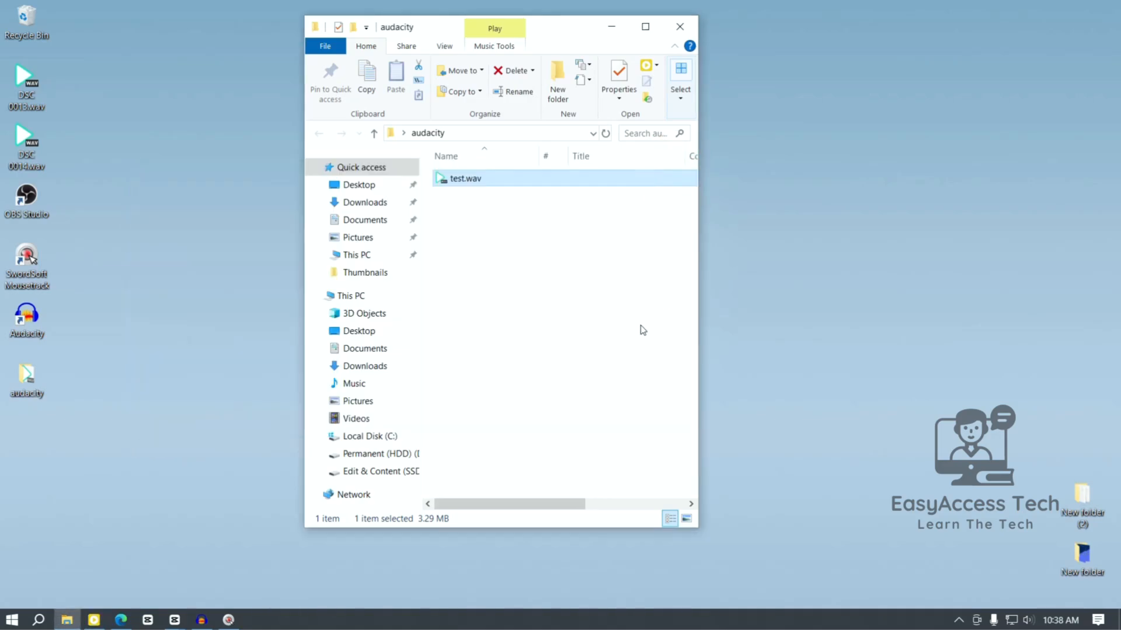
click(201, 620)
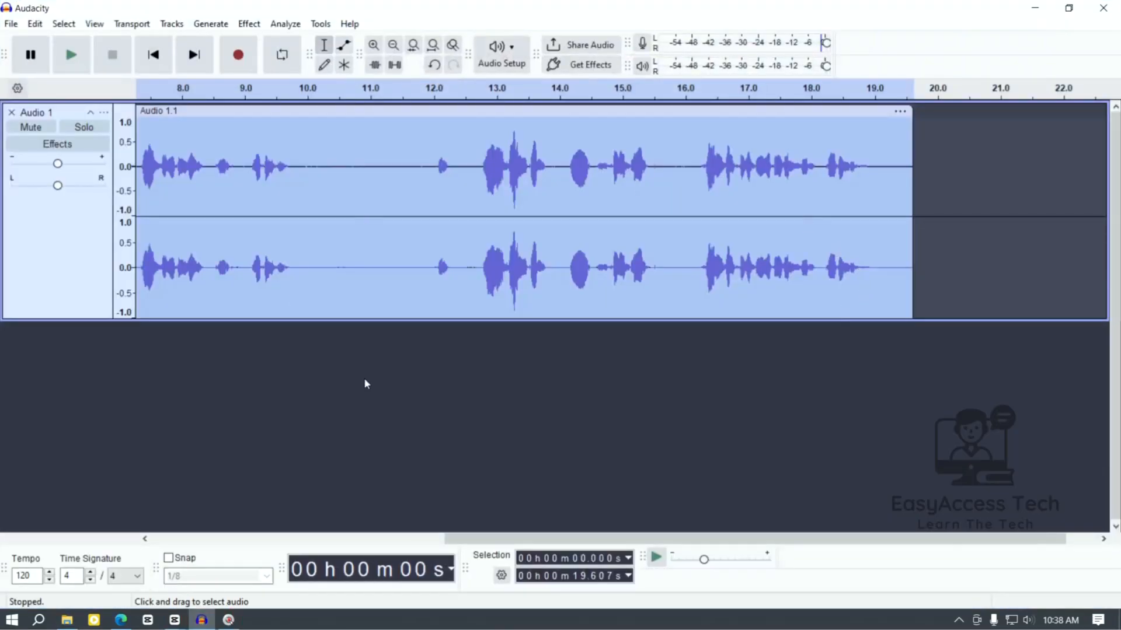